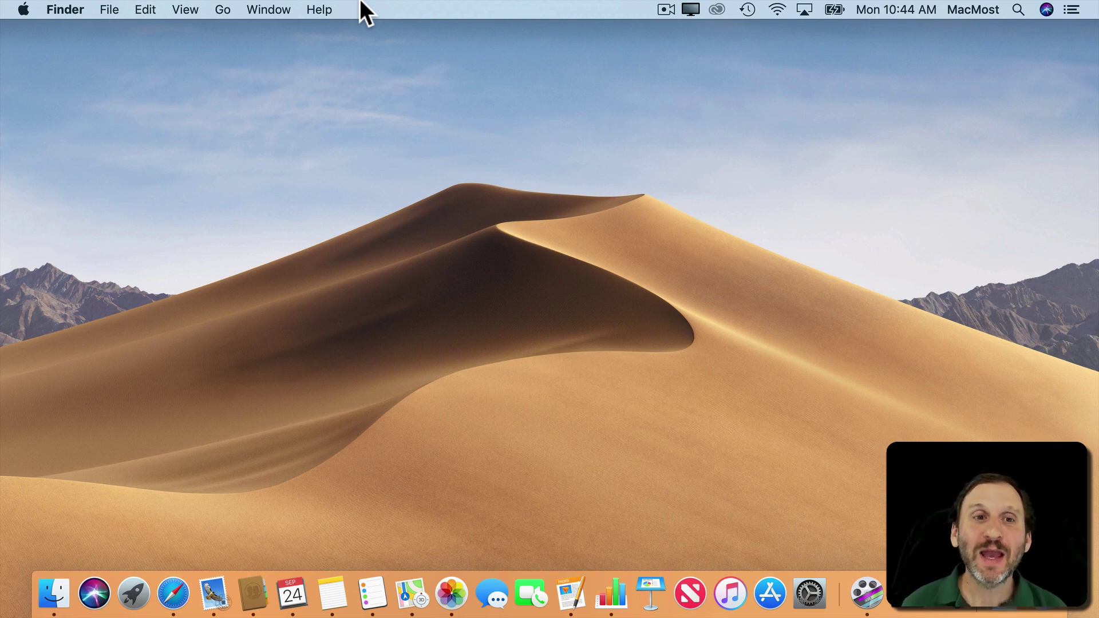
Reach the General pane of System Preferences from the Apple menu.
click(24, 11)
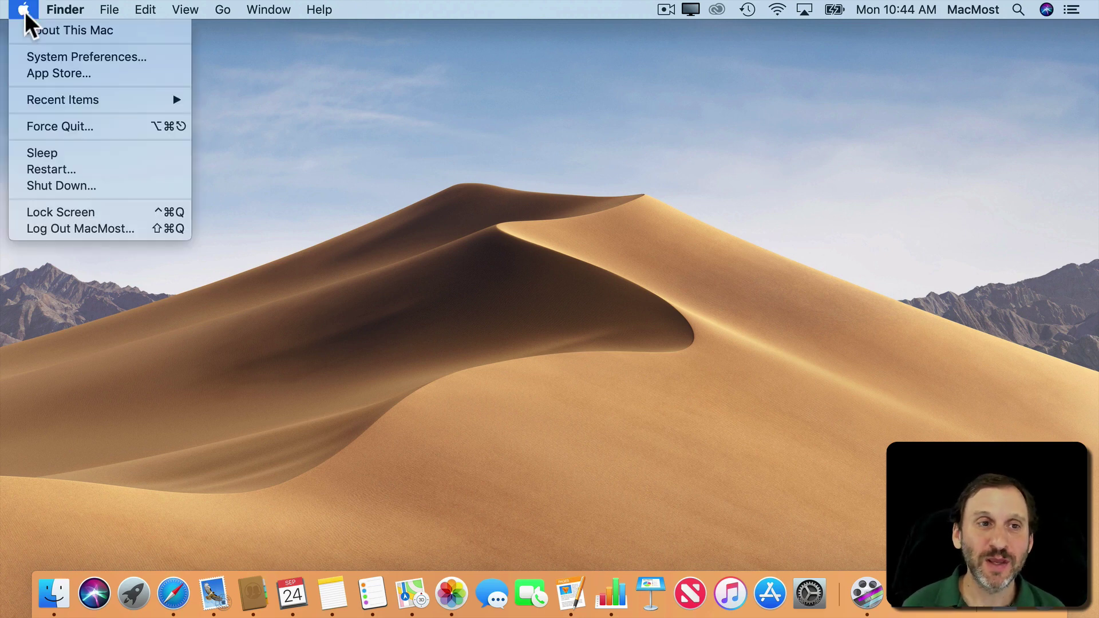
click(38, 56)
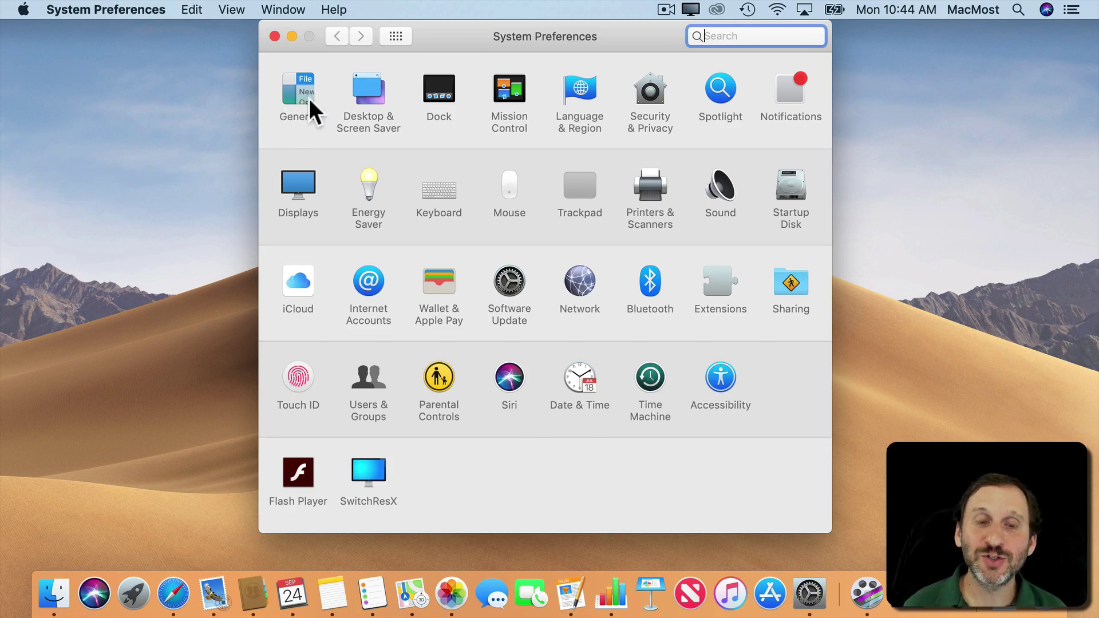
click(310, 99)
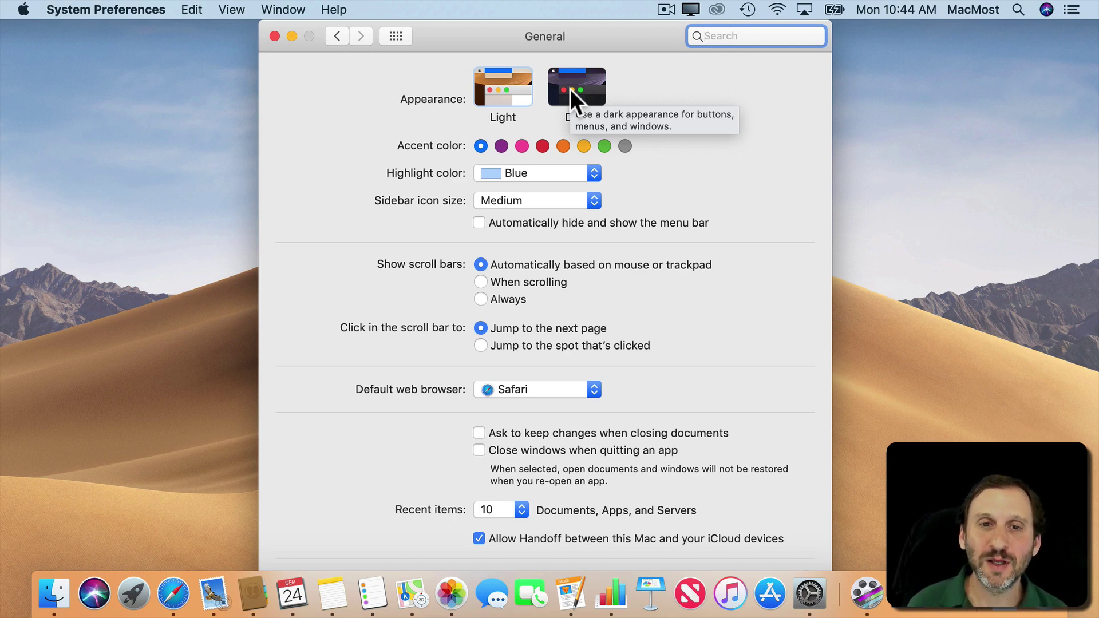
Set the system Appearance to Dark.
click(571, 89)
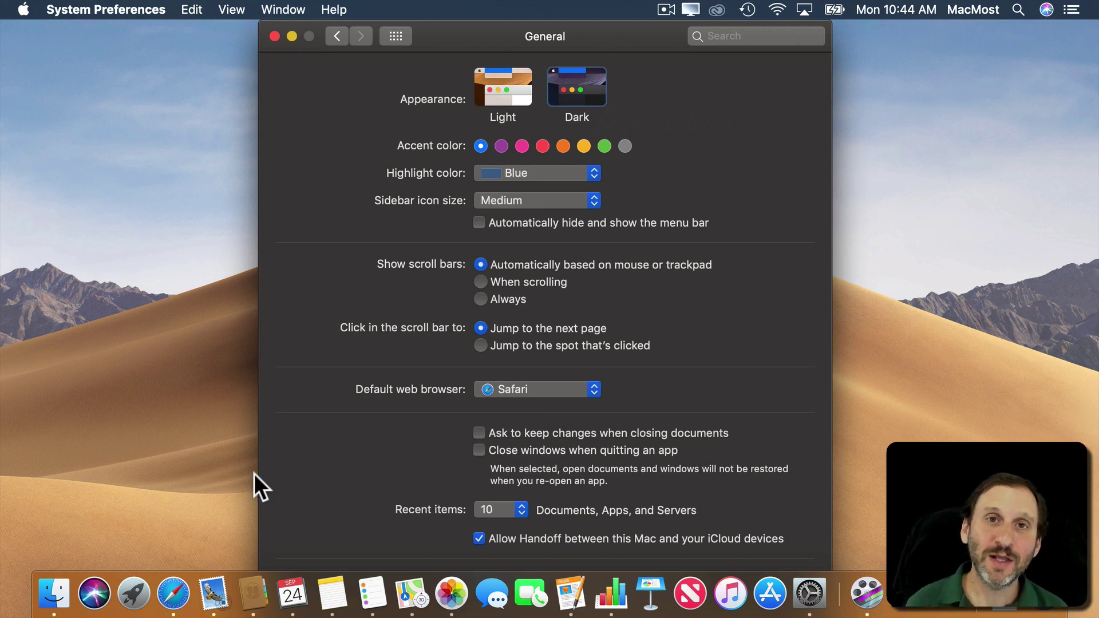
Show Mail's Inbox in dark mode and start a blank new message.
click(209, 587)
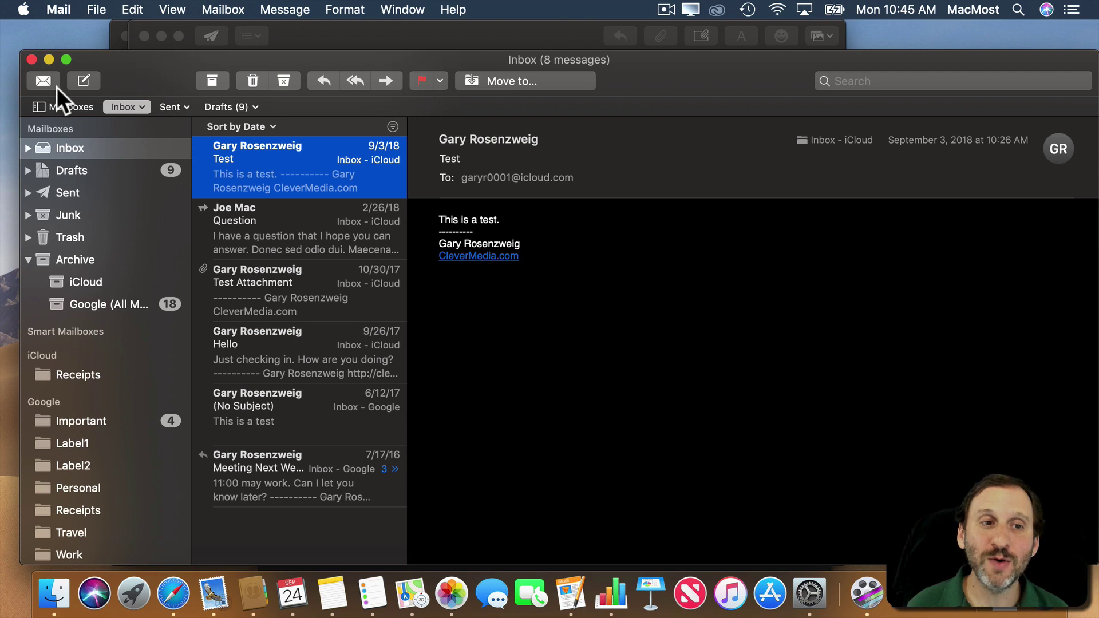
click(84, 81)
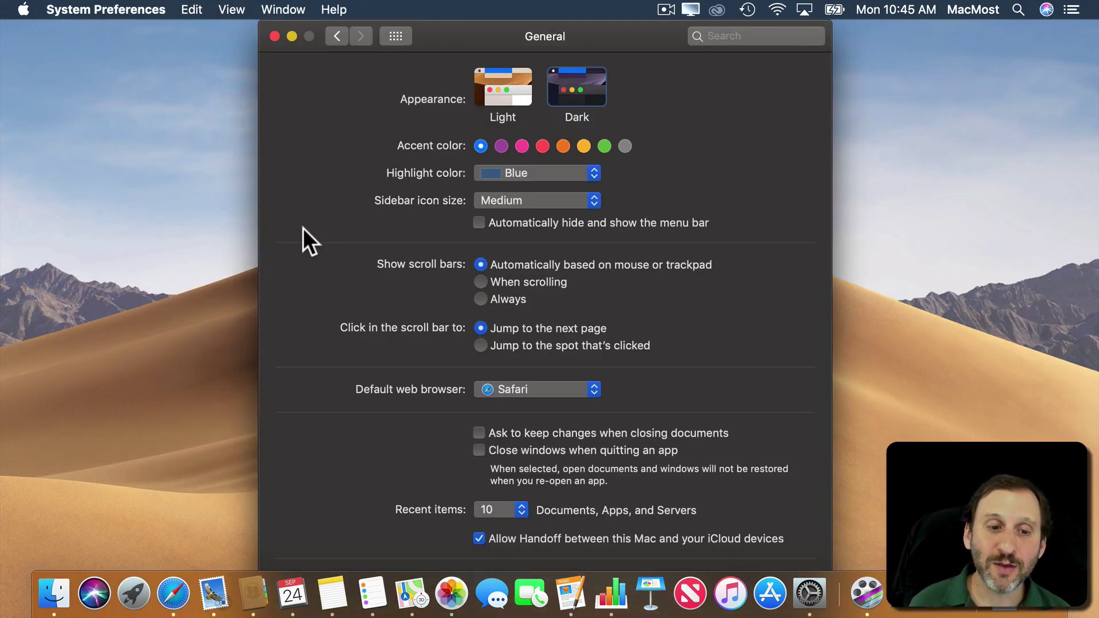
Bring up Contacts, Calendar, Notes, Reminders and Maps from the Dock in dark mode.
click(254, 593)
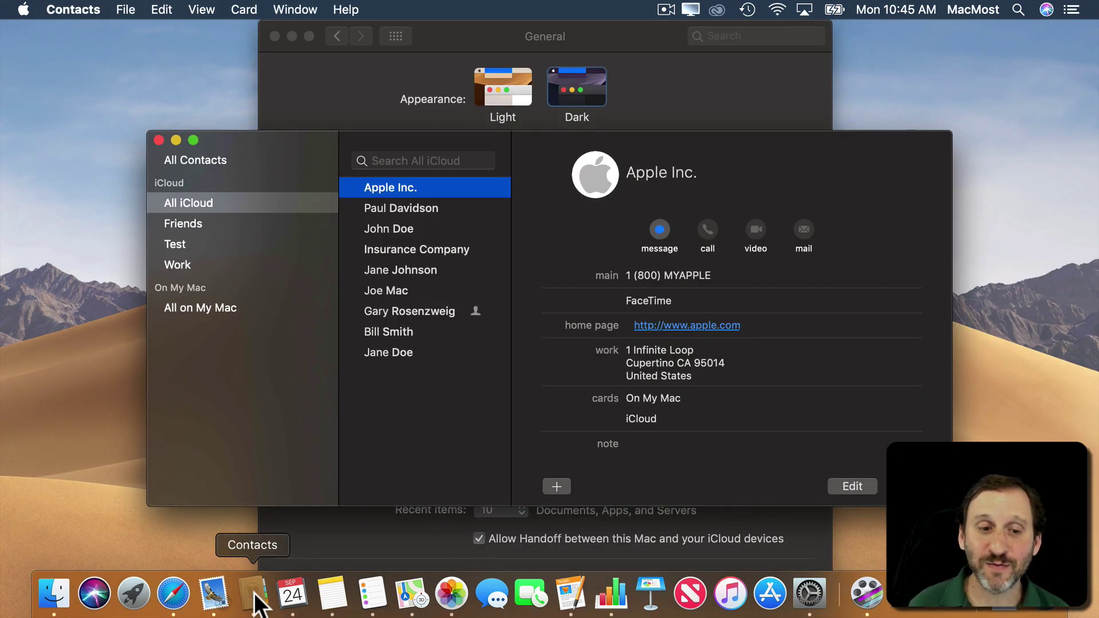
click(293, 593)
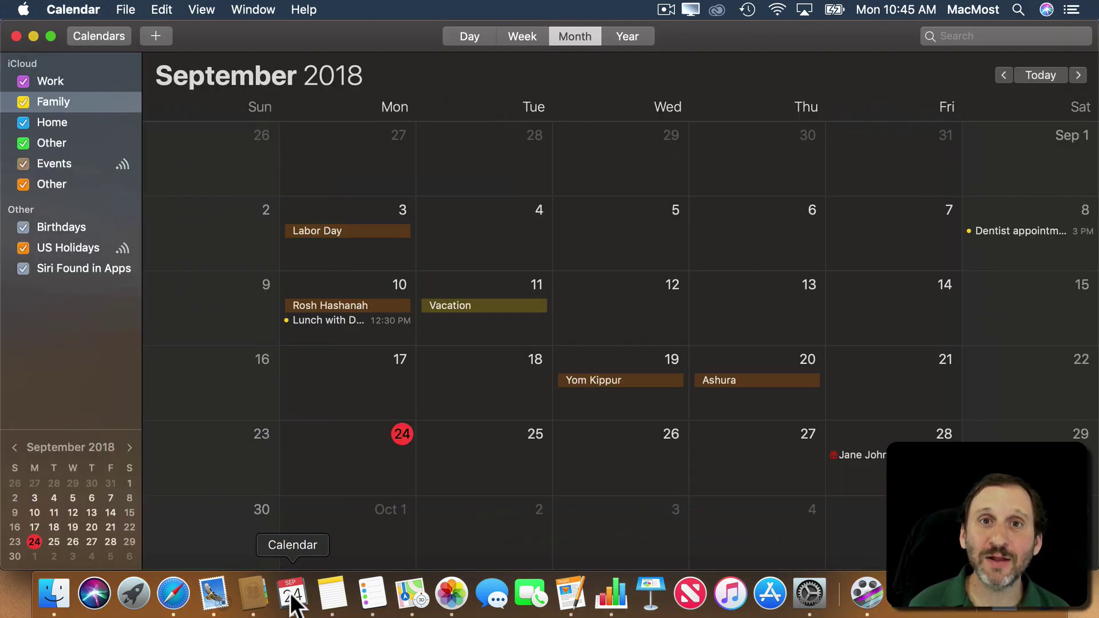
click(333, 597)
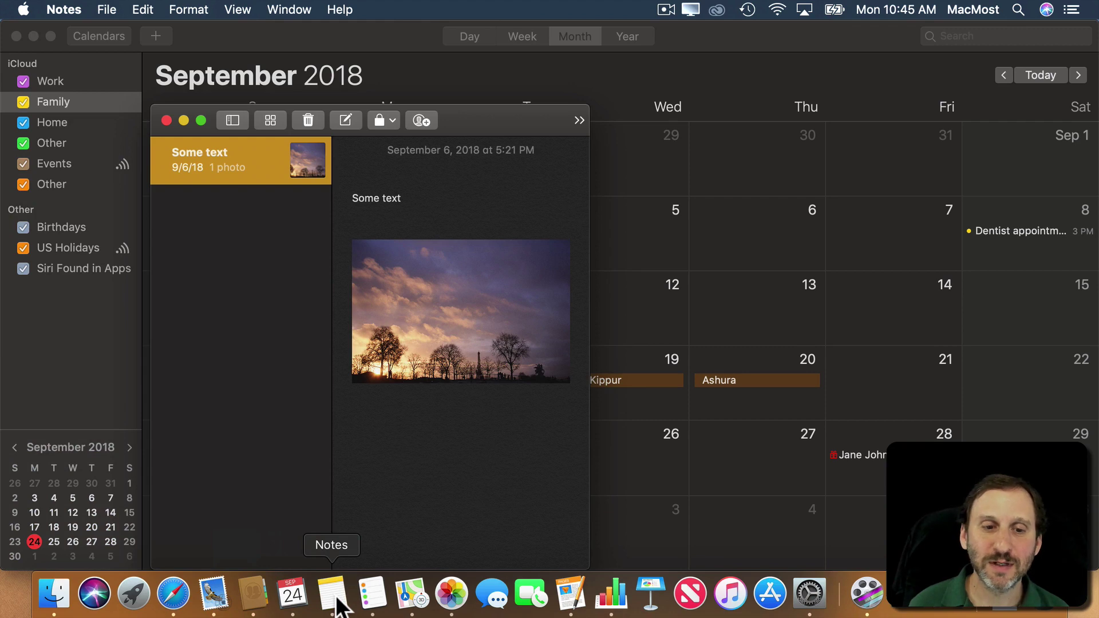
click(372, 597)
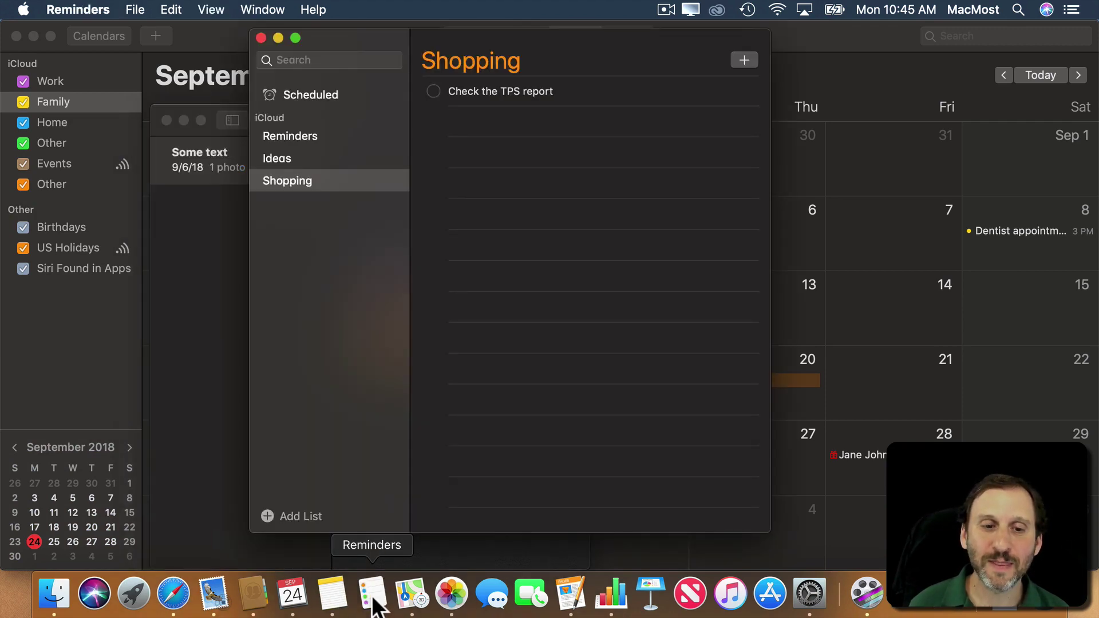
click(410, 595)
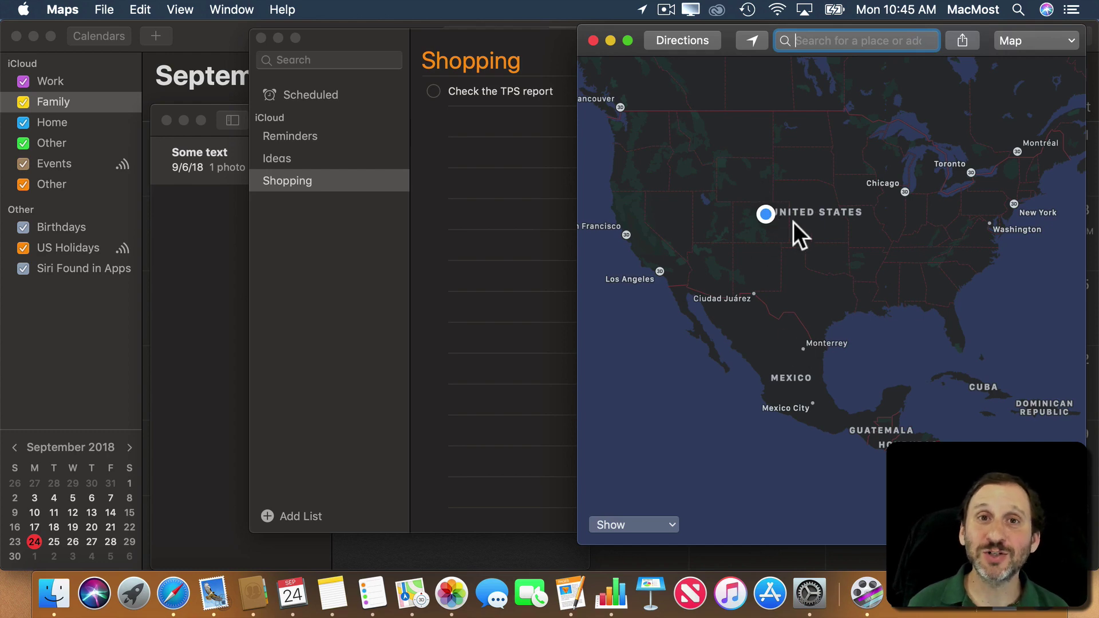
Show the Photos library in dark, then the History of Games document in Pages.
click(451, 594)
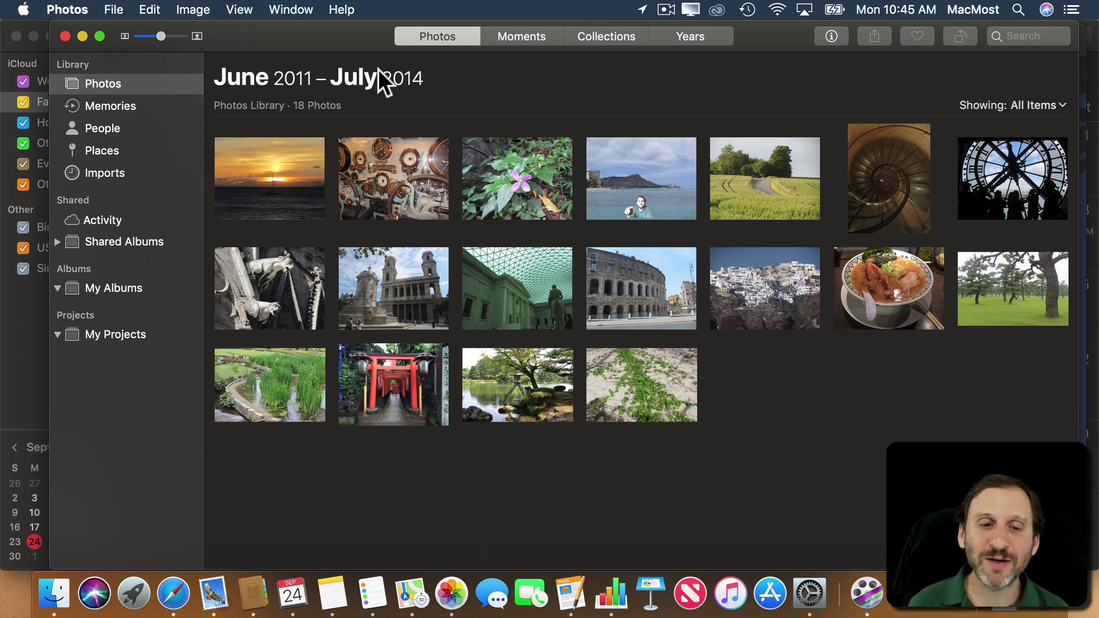
click(571, 601)
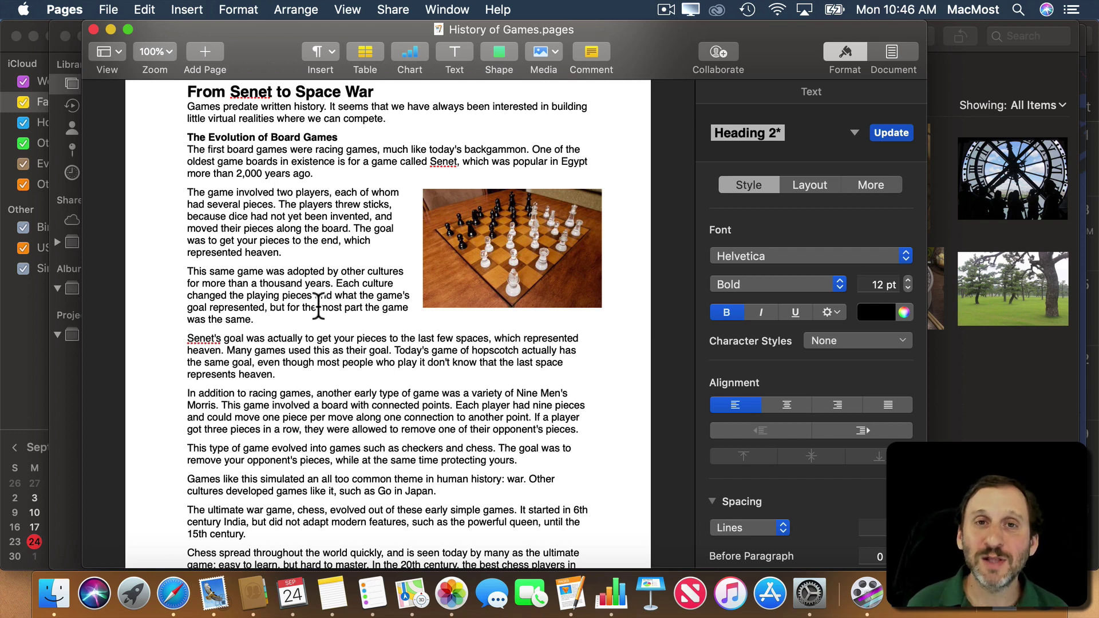
Bring the Untitled Numbers spreadsheet with Table 1 and Table 2 forward.
click(611, 593)
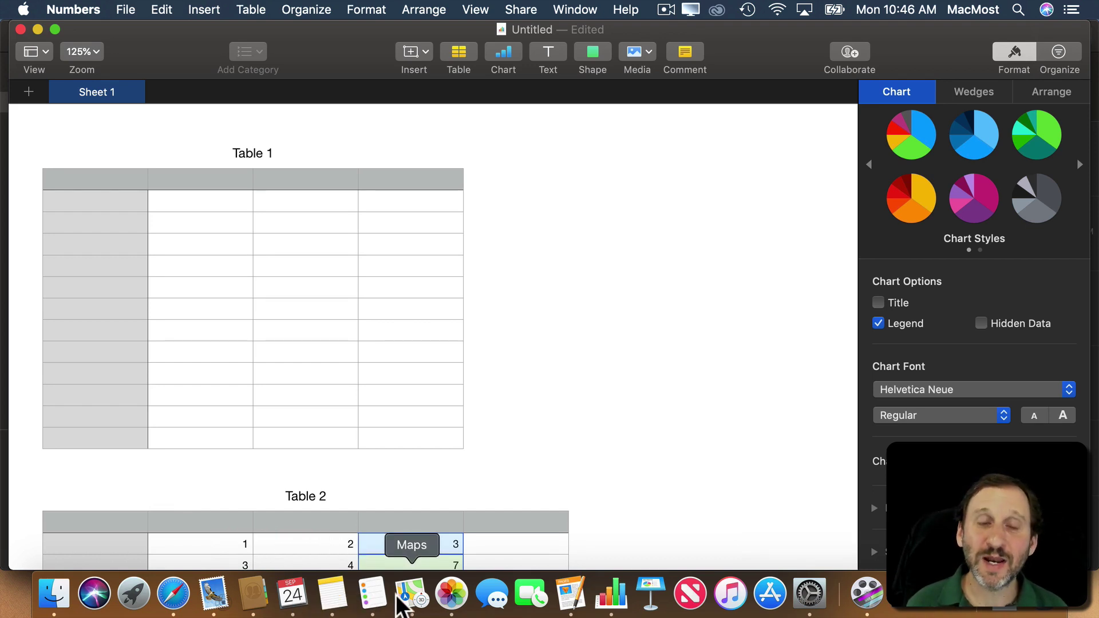
Show the Some text note in Notes, then Mail's blank new message.
click(343, 601)
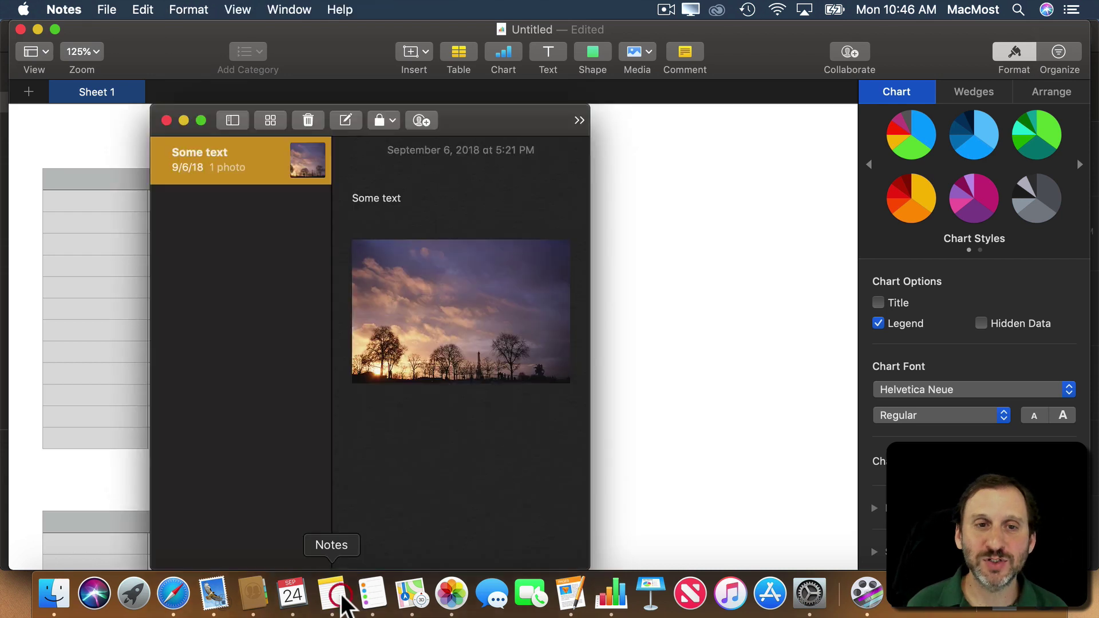
click(213, 593)
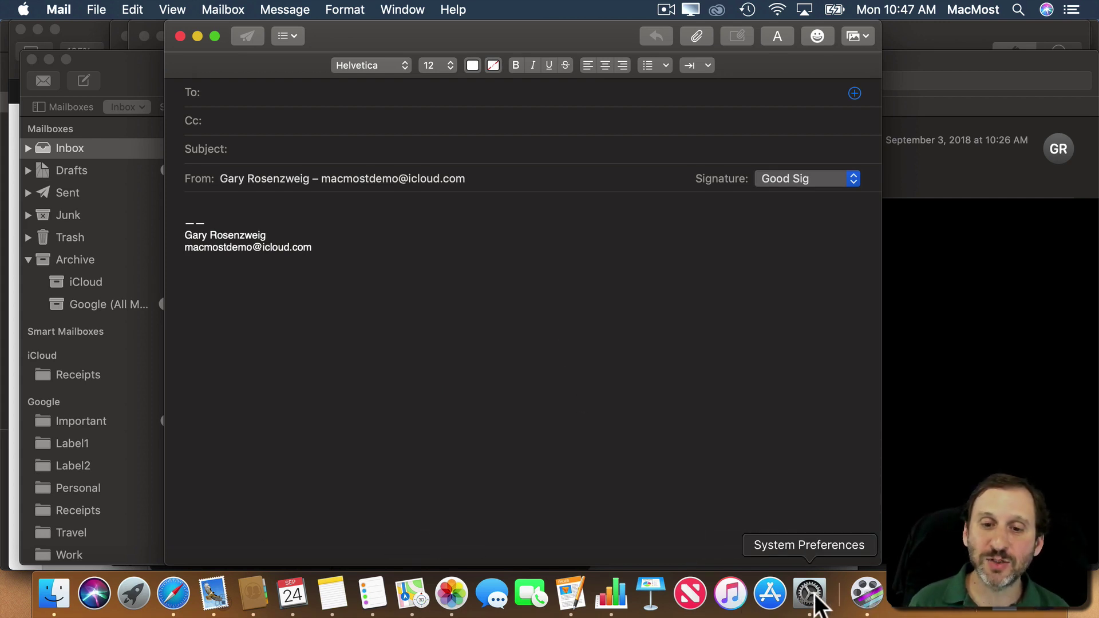
Cycle the accent colour through purple, pink, red, green and graphite, then back to blue.
click(809, 594)
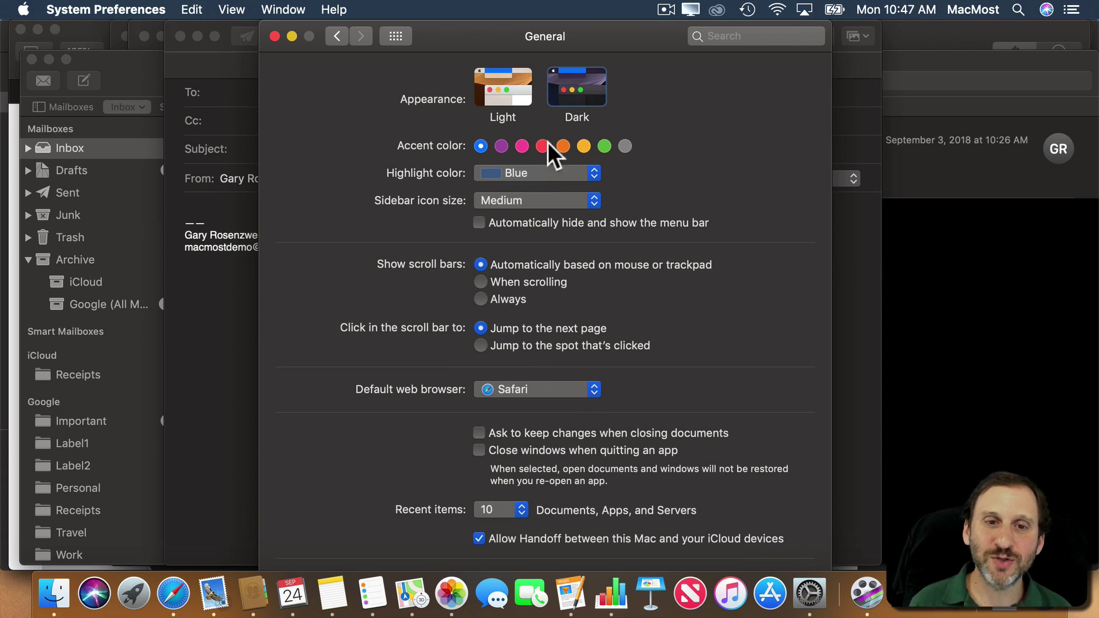
click(501, 145)
click(522, 146)
click(543, 145)
click(604, 147)
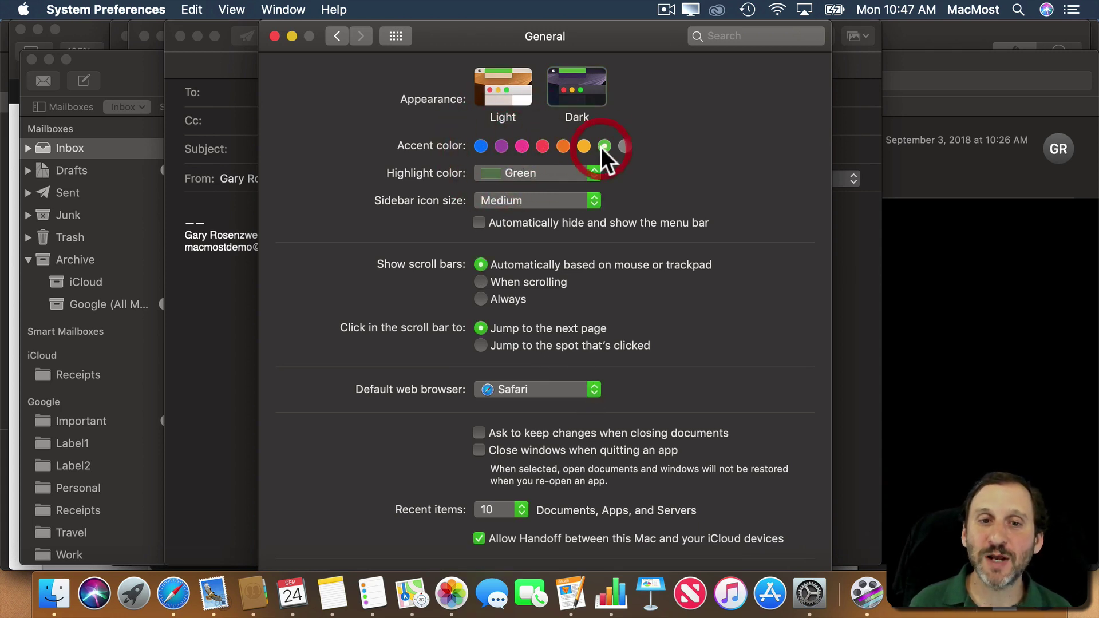
click(628, 147)
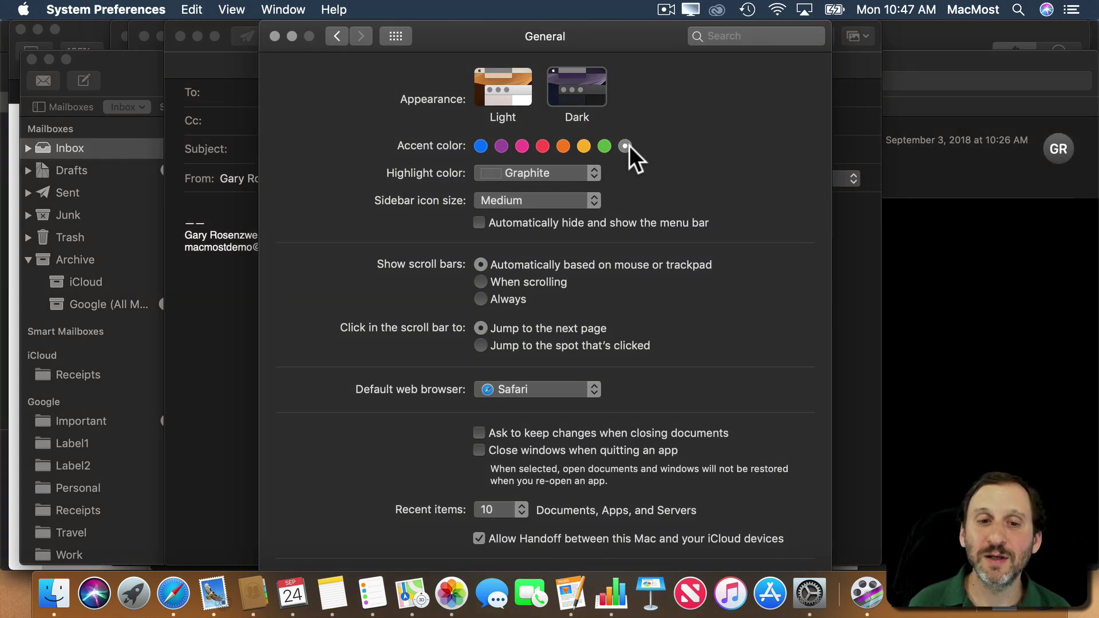
click(482, 147)
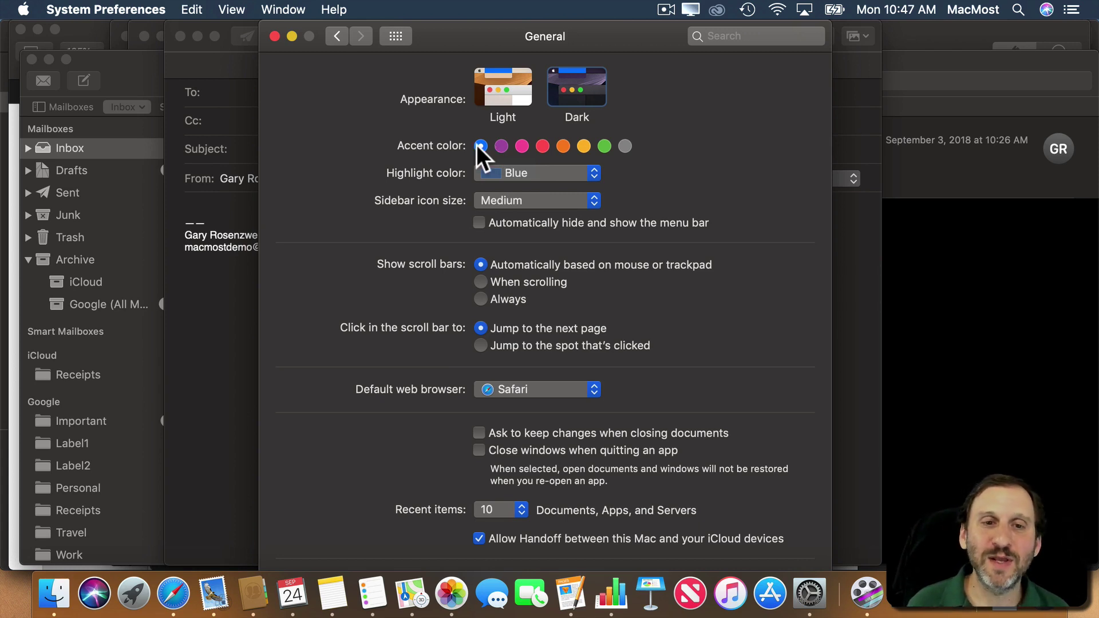
Switch the accent colour to purple once more and return it to blue.
click(501, 146)
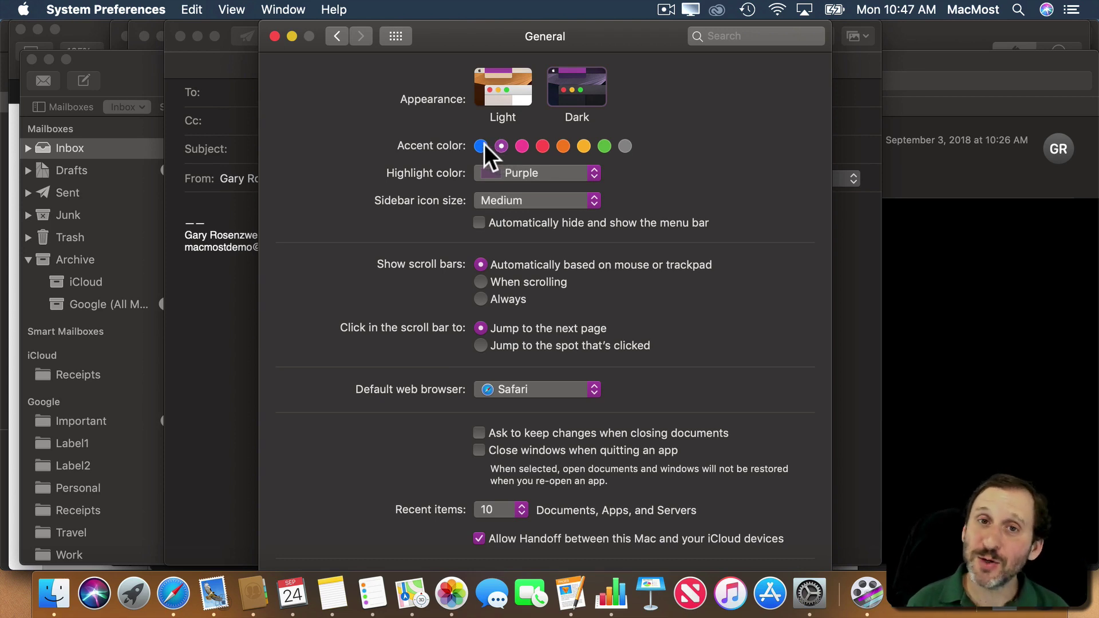
click(484, 145)
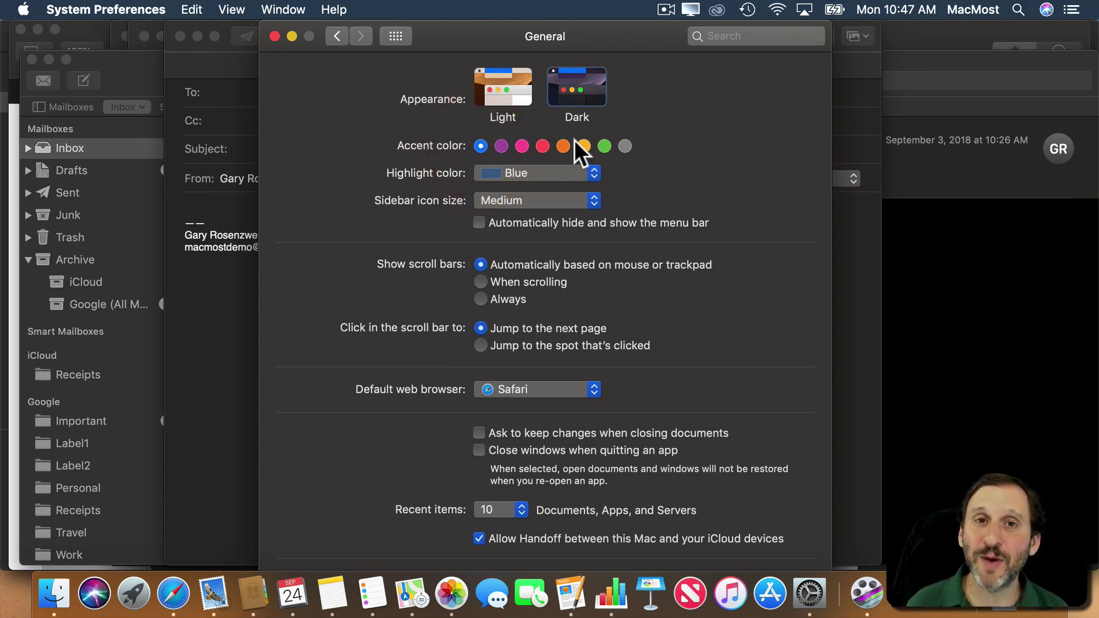